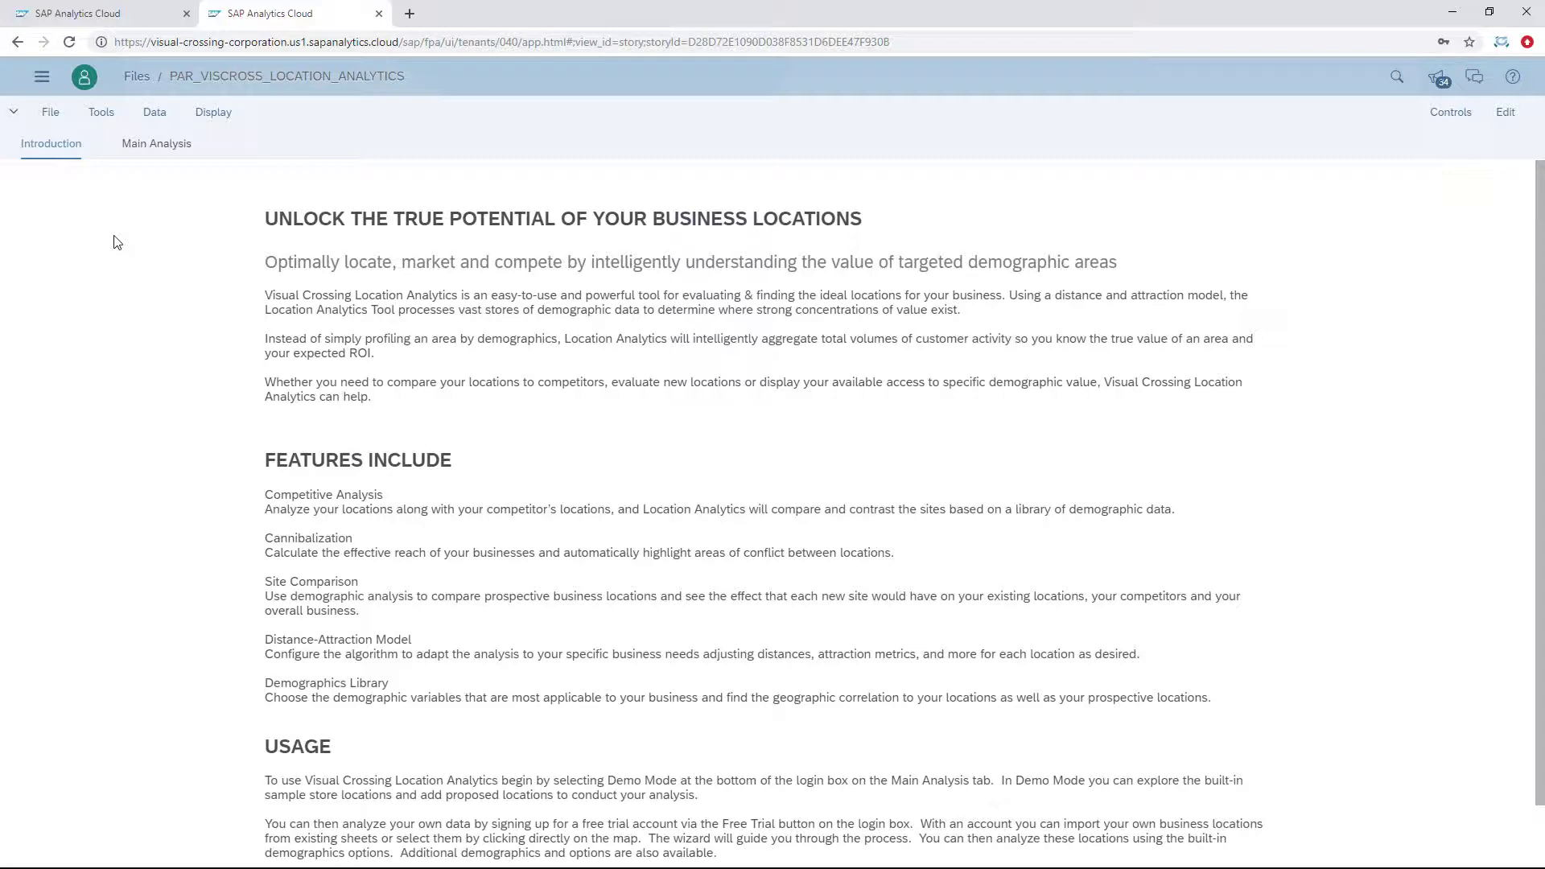
# Step: Open the Main Analysis page and log in to the Location Analysis Designer with the saved account
pyautogui.click(151, 144)
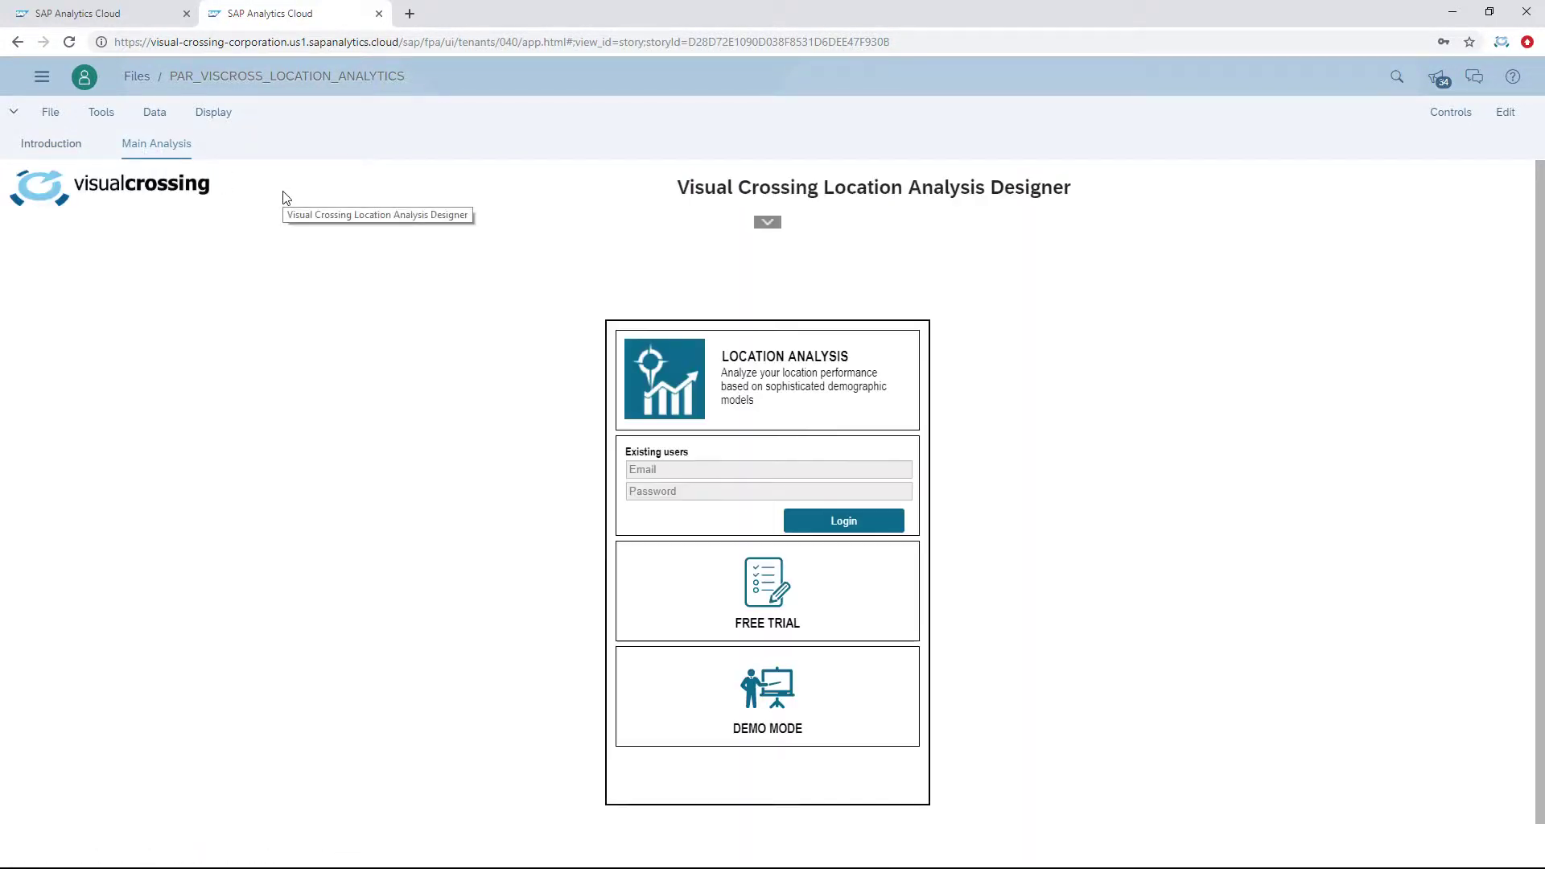
pyautogui.click(743, 468)
pyautogui.click(689, 505)
pyautogui.click(687, 492)
pyautogui.write('•••')
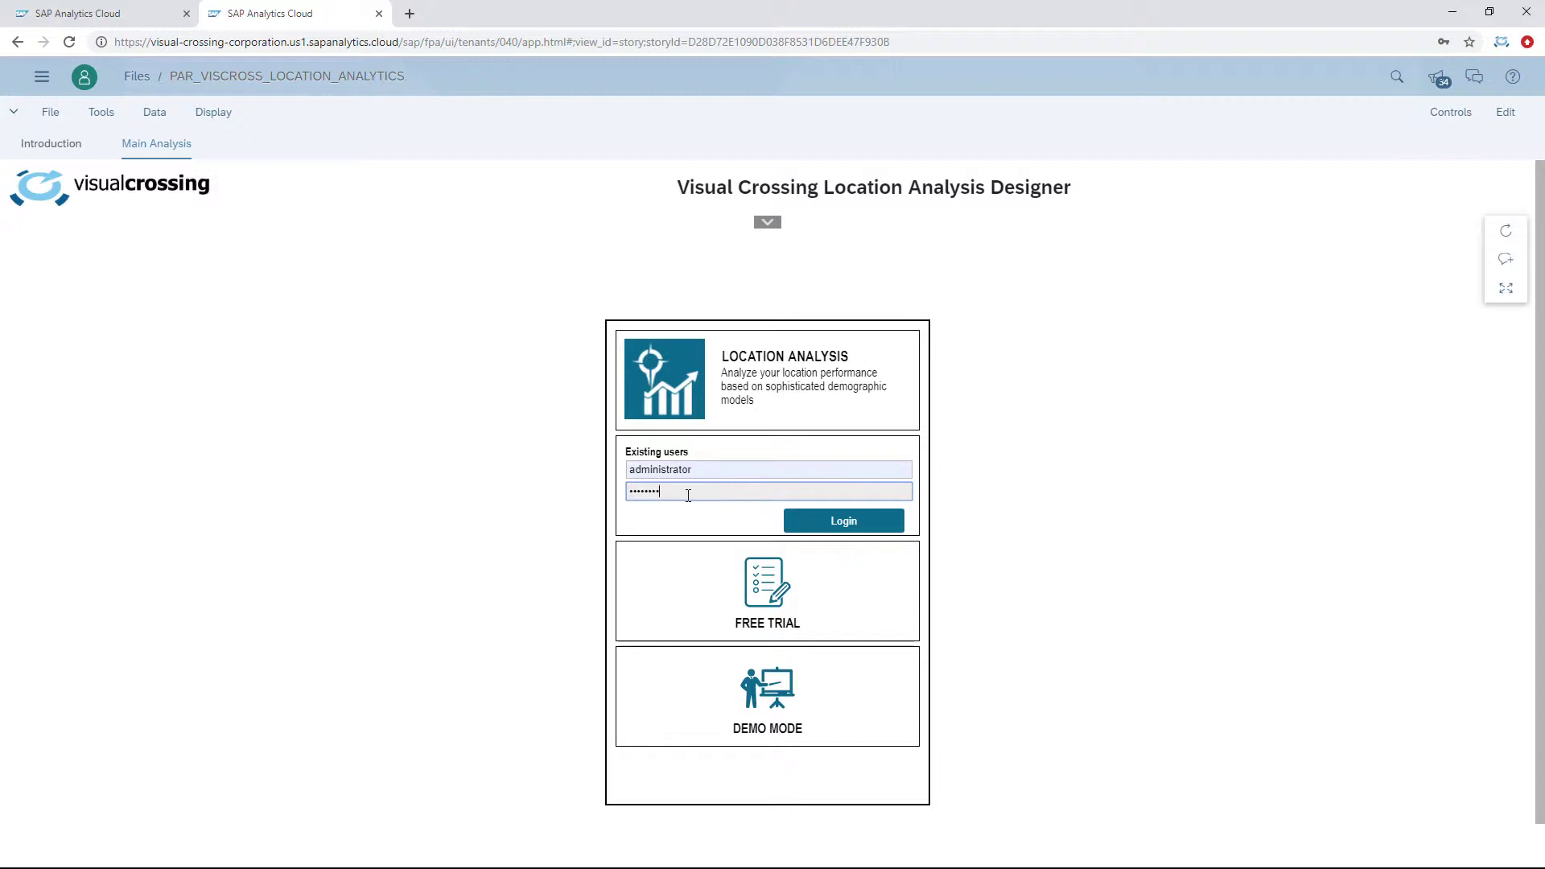
pyautogui.click(834, 524)
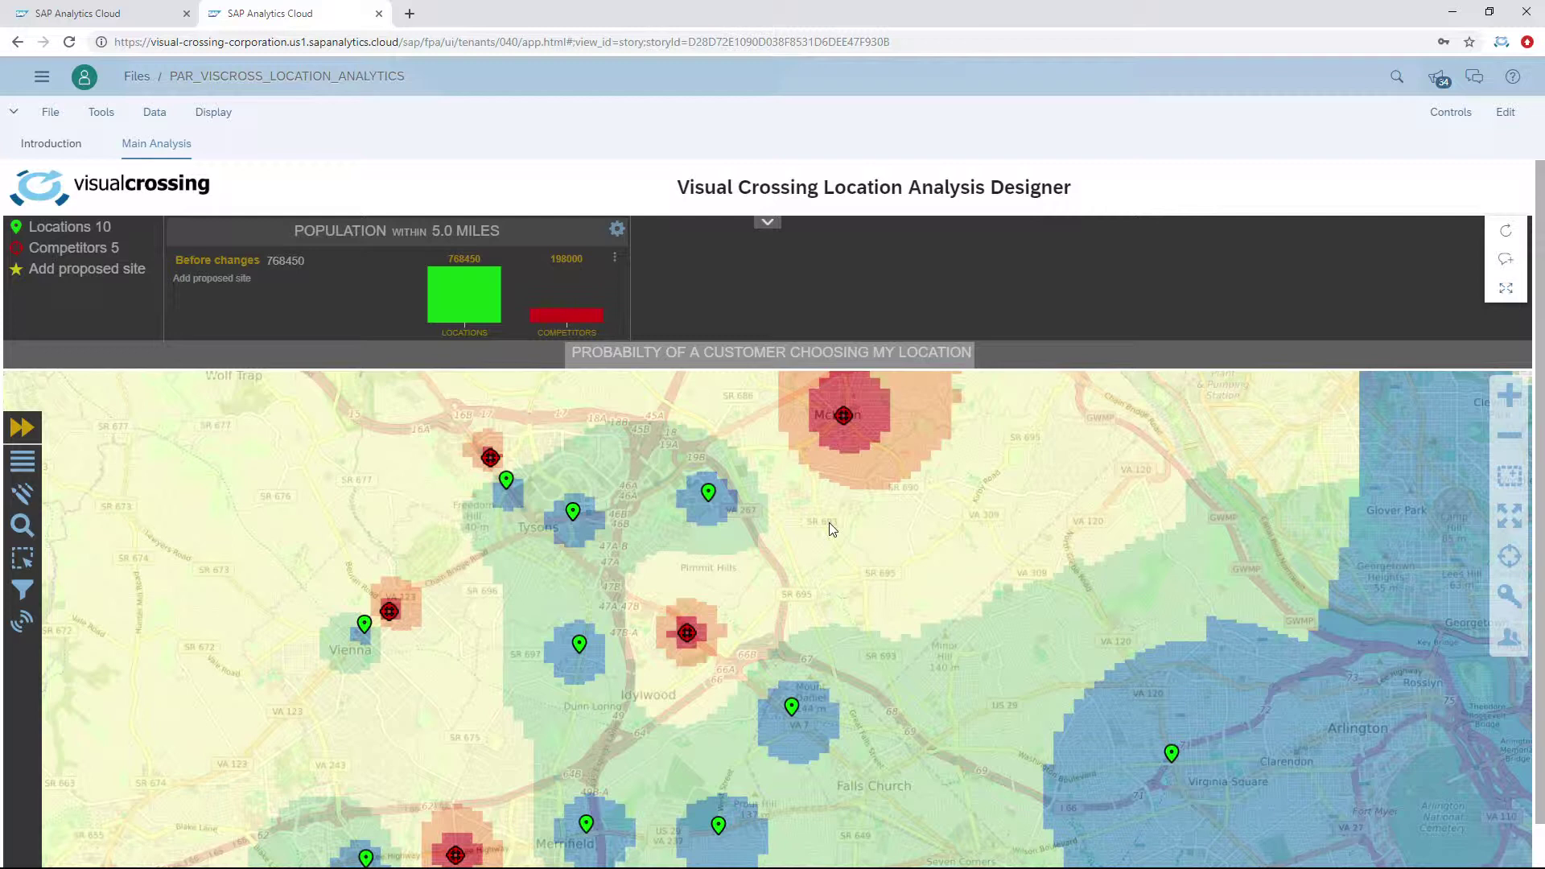
# Step: Wait for the map with 10 locations, 5 competitors and 5.0-mile population to load
pyautogui.moveTo(827, 534)
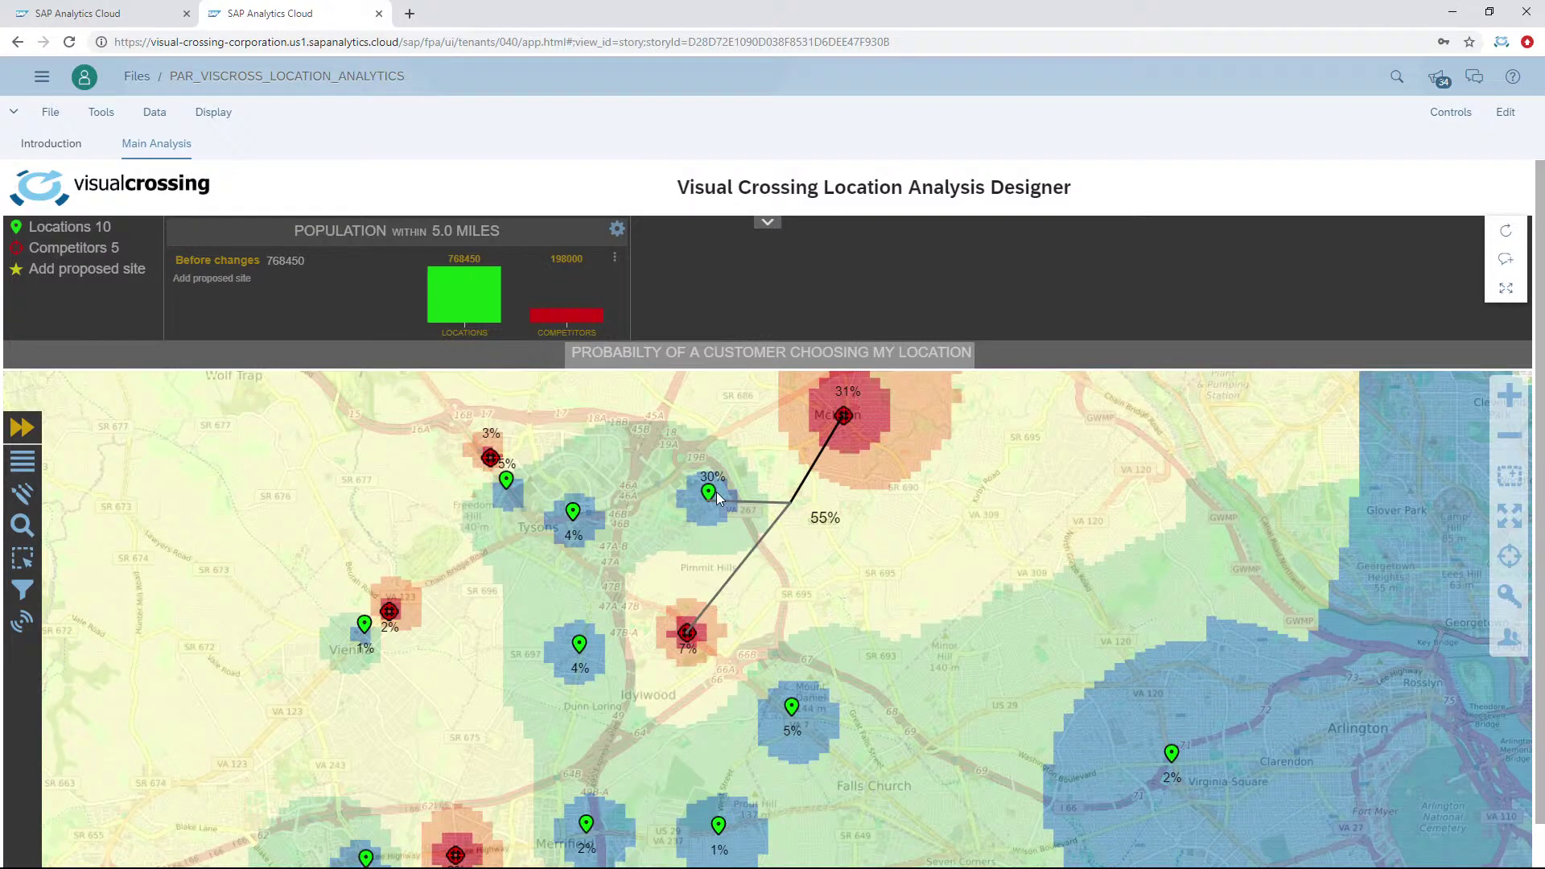
# Step: Open the POPULATION header dropdown to list the available demographic metrics
pyautogui.click(358, 242)
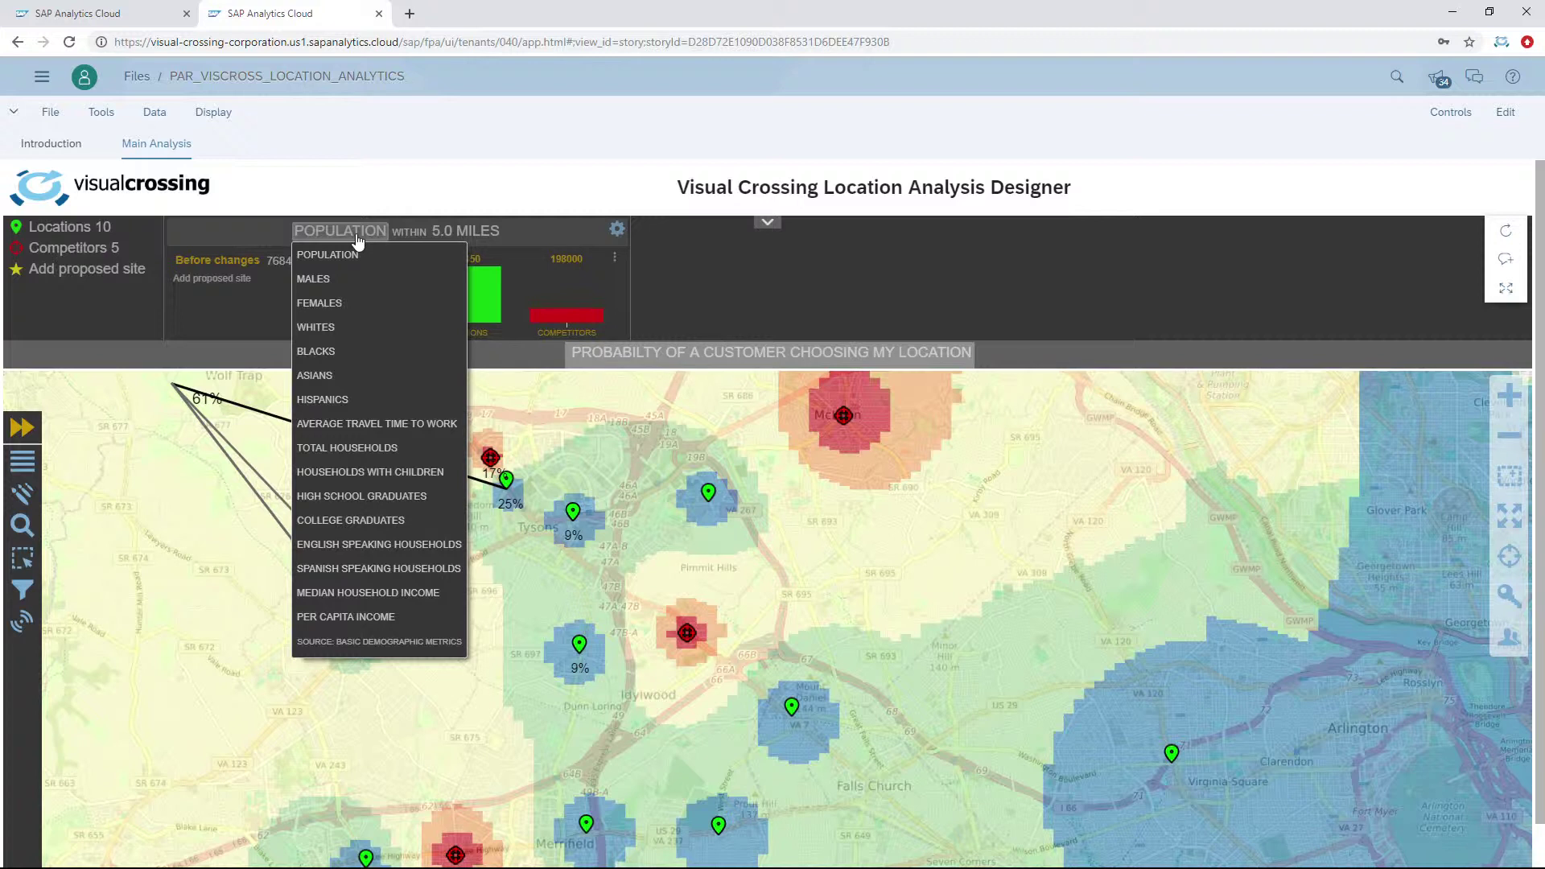
# Step: Change the comparison distance from 5.0 to 10 miles
pyautogui.click(444, 231)
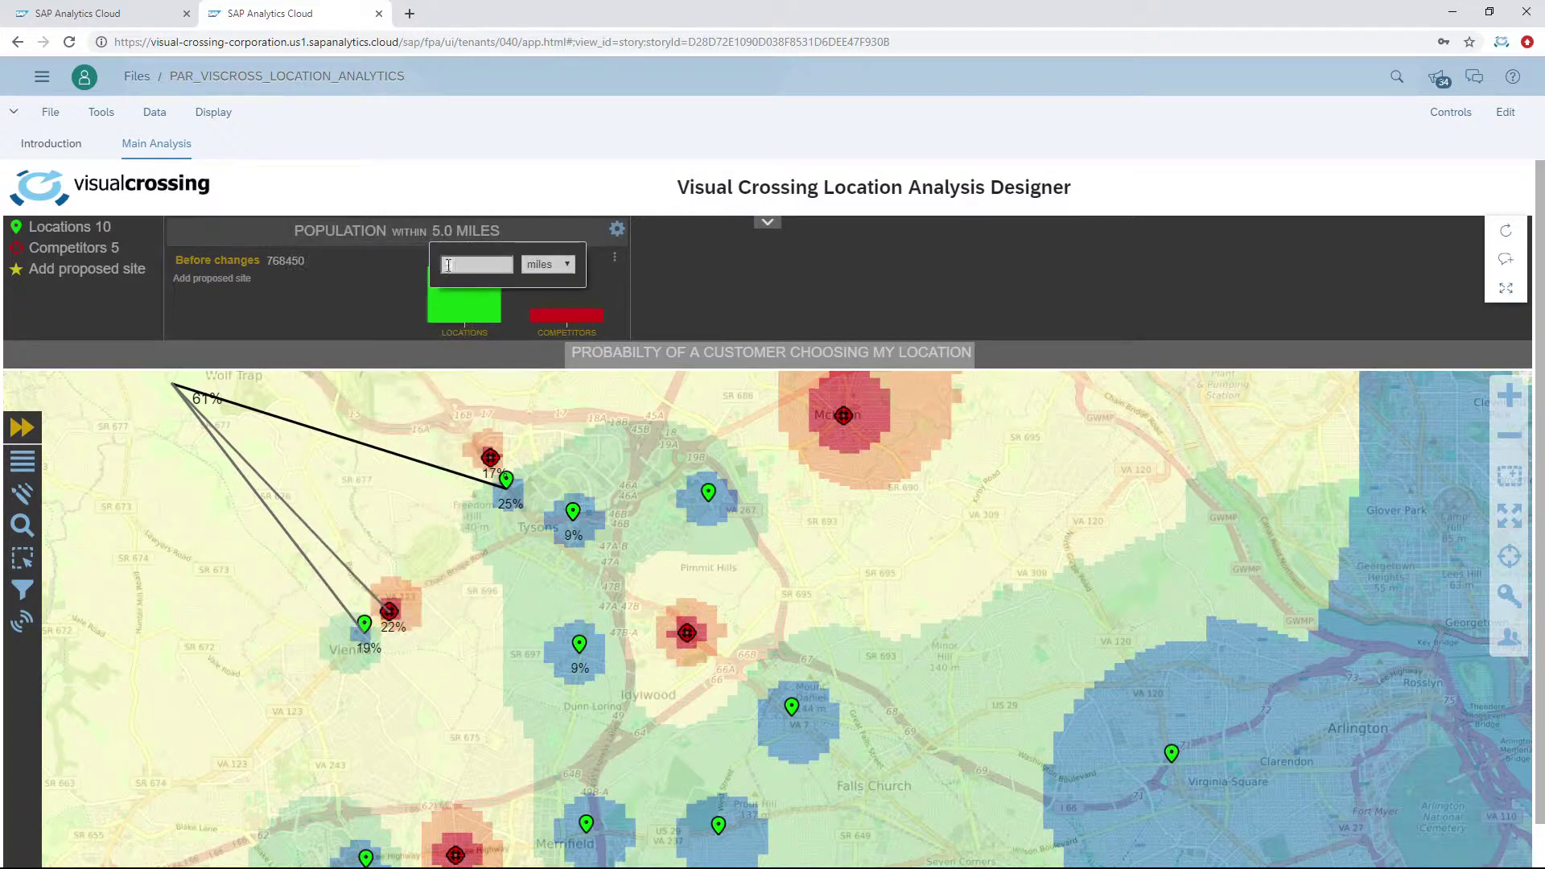
pyautogui.doubleClick(442, 266)
pyautogui.write('10')
pyautogui.press('Return')
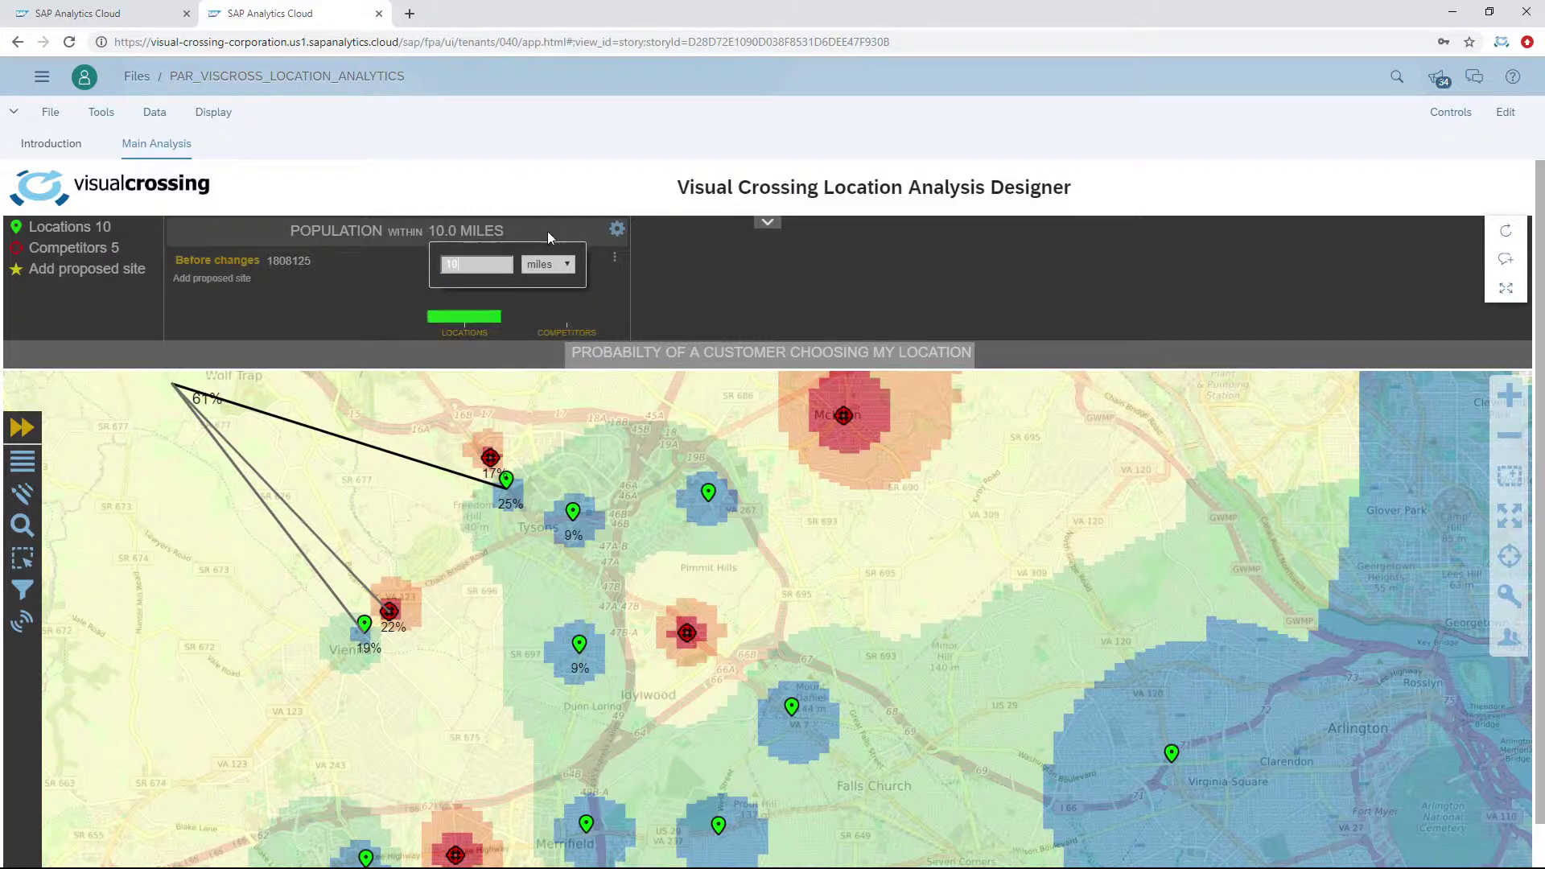
pyautogui.click(548, 229)
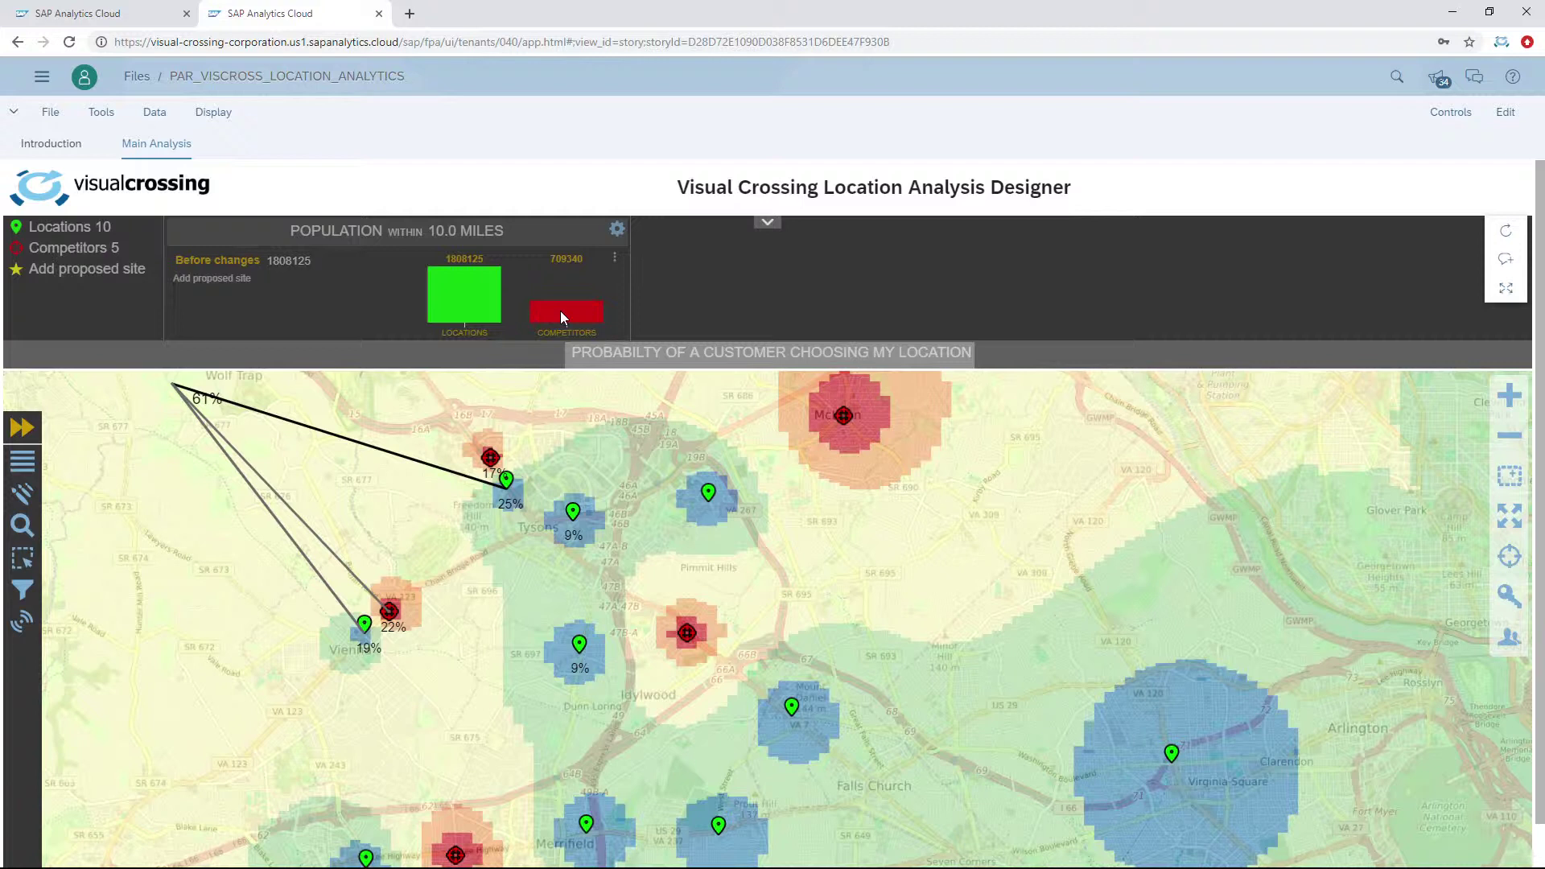
pyautogui.click(78, 273)
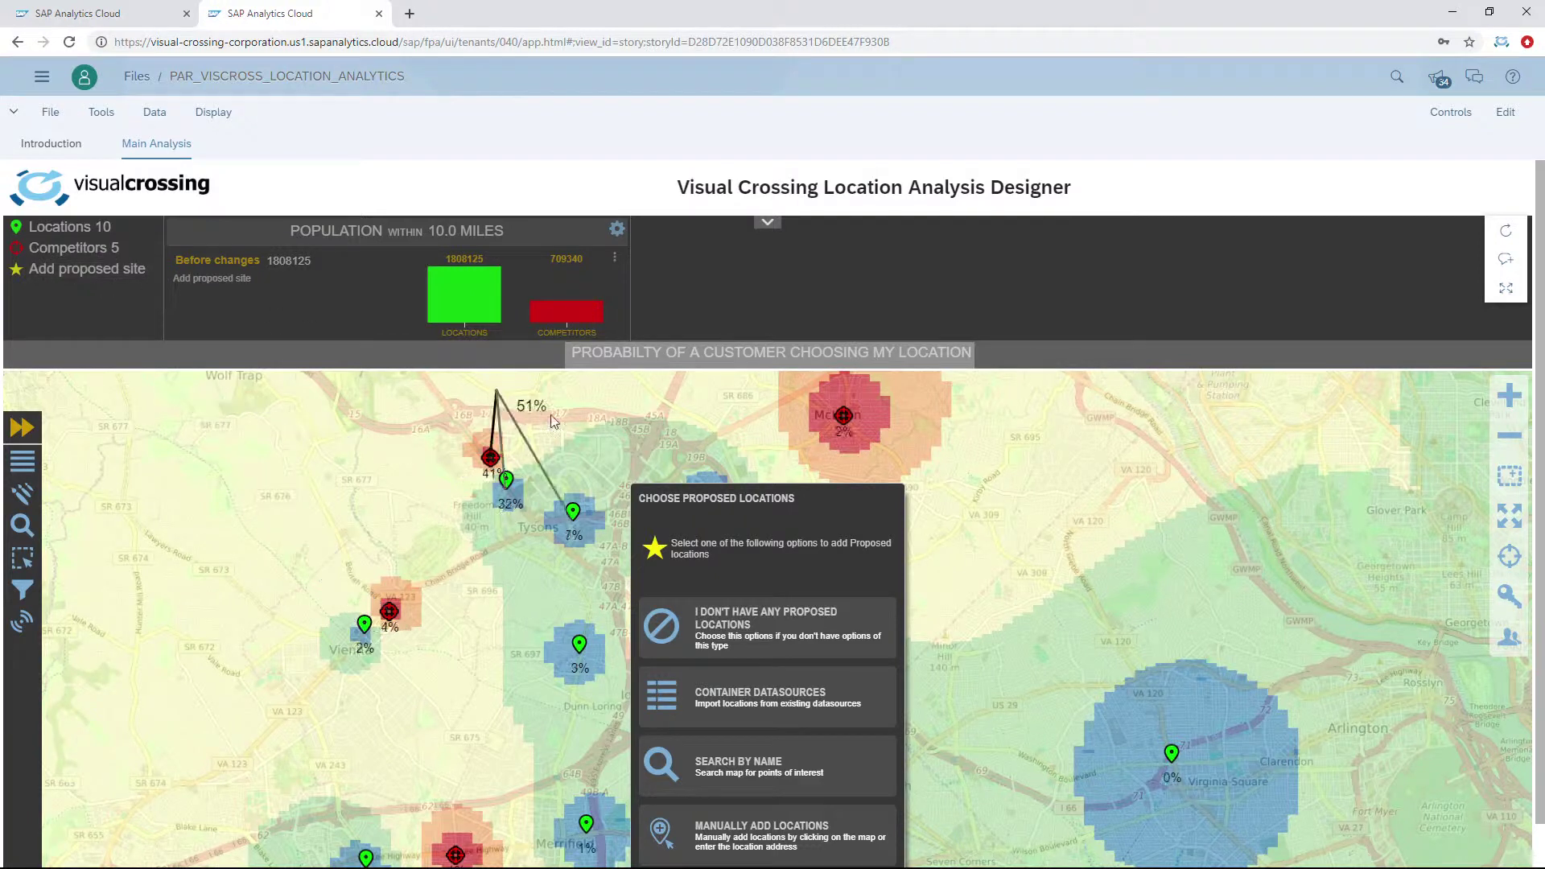
pyautogui.moveTo(822, 508); pyautogui.dragTo(1285, 425)
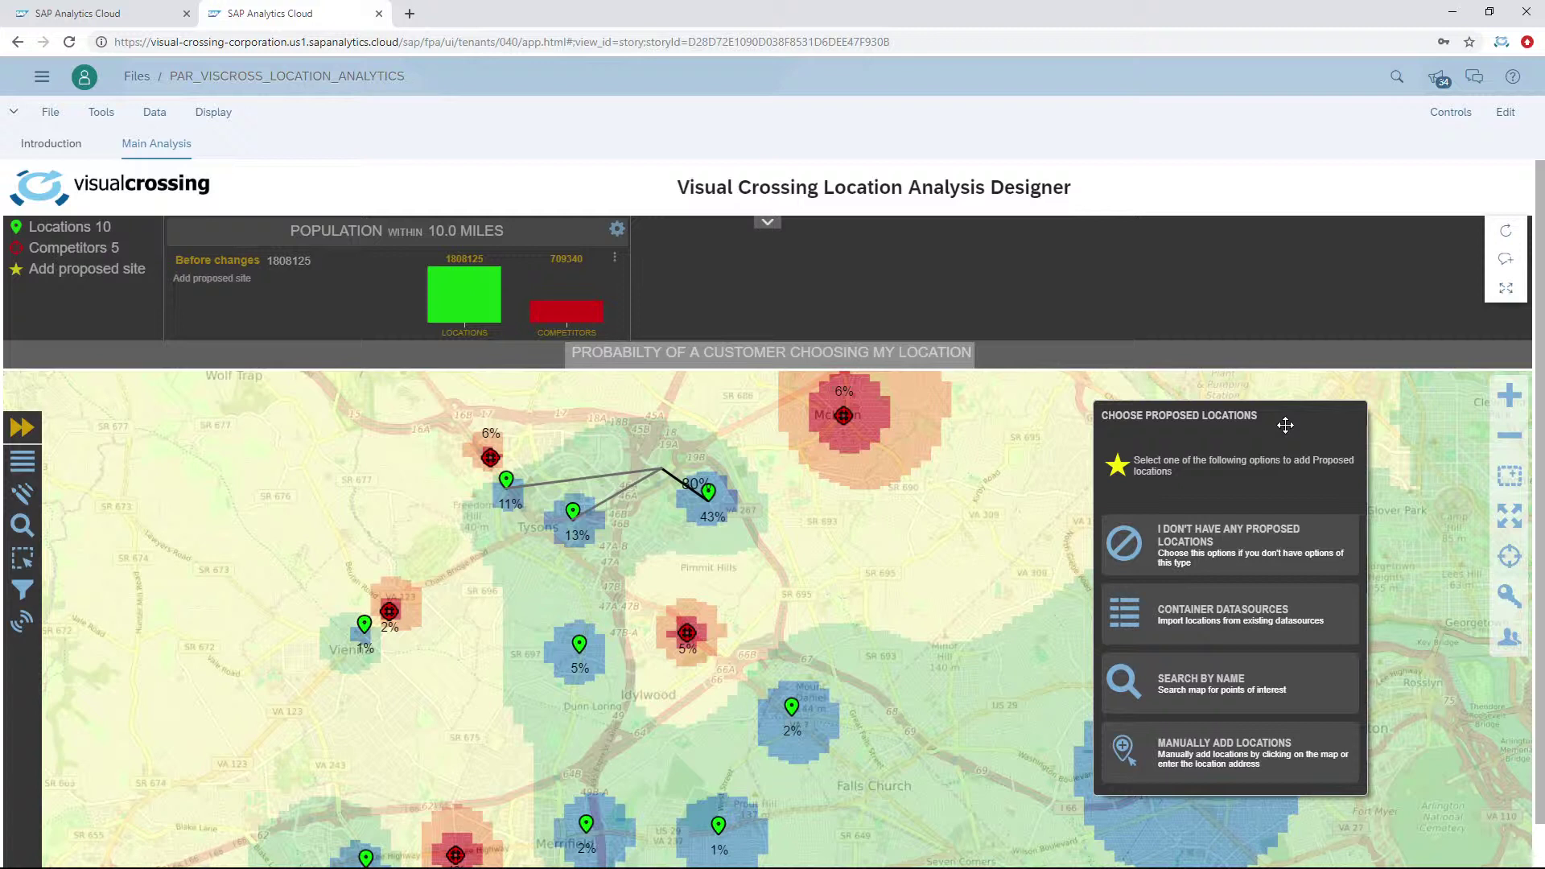
pyautogui.click(1198, 752)
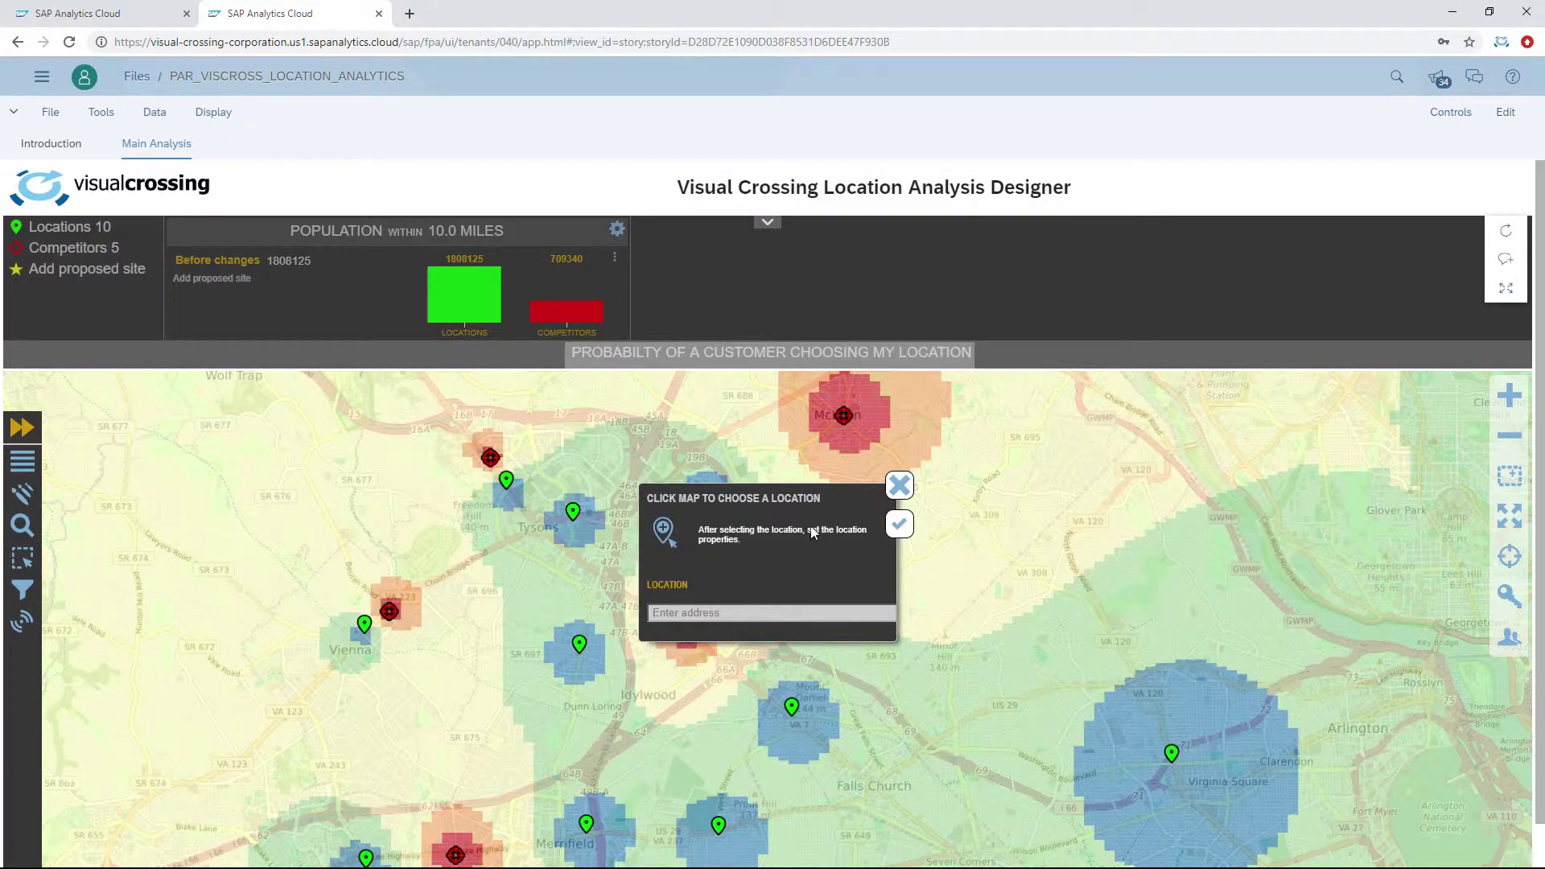
pyautogui.moveTo(782, 497); pyautogui.dragTo(1237, 487)
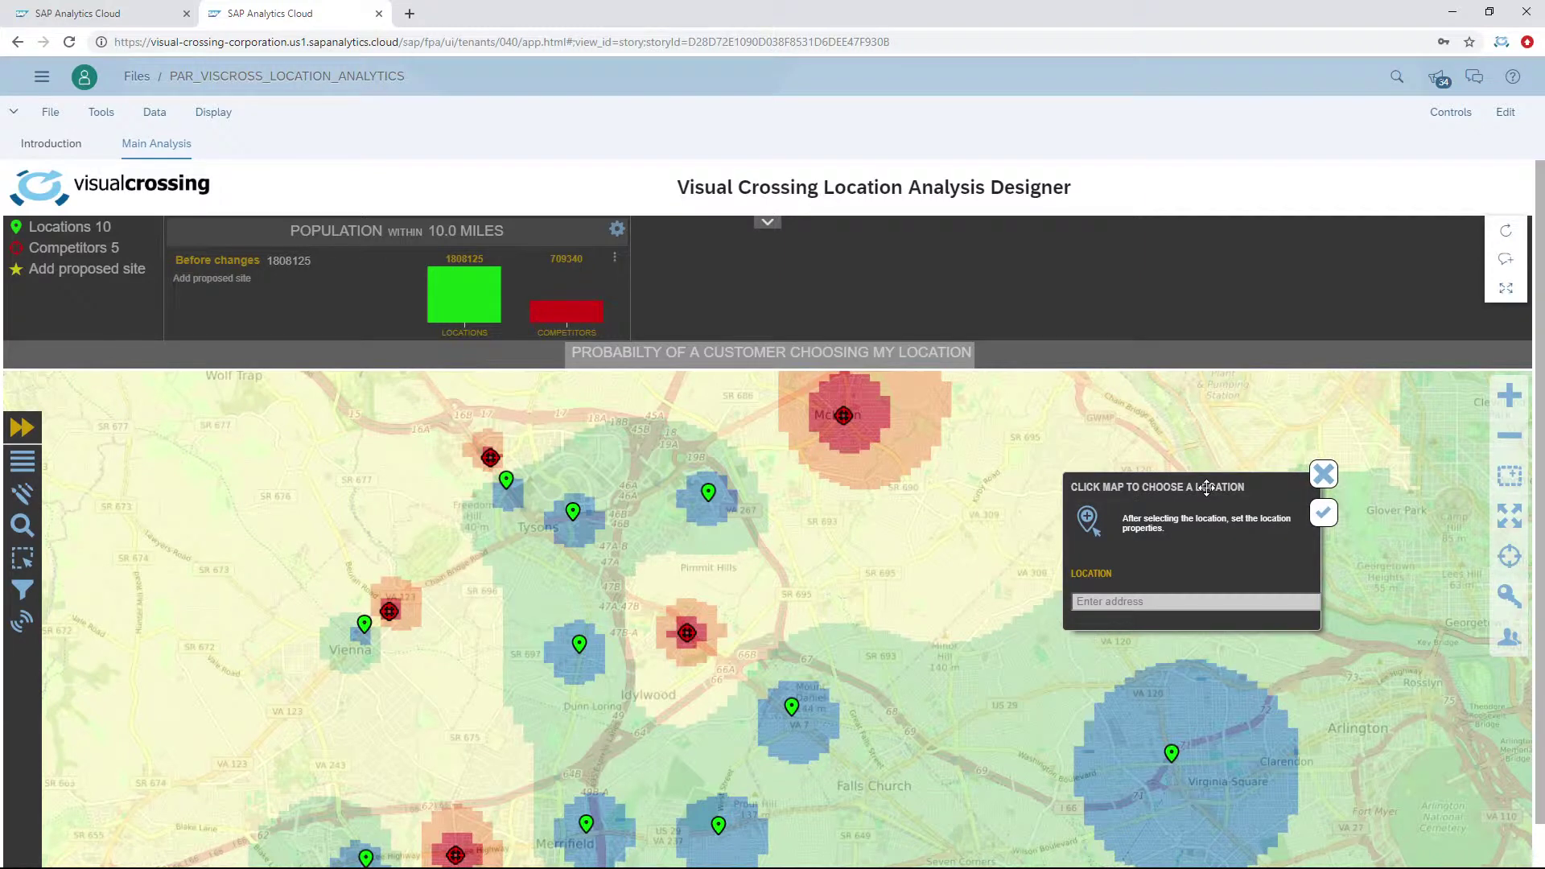
pyautogui.click(838, 455)
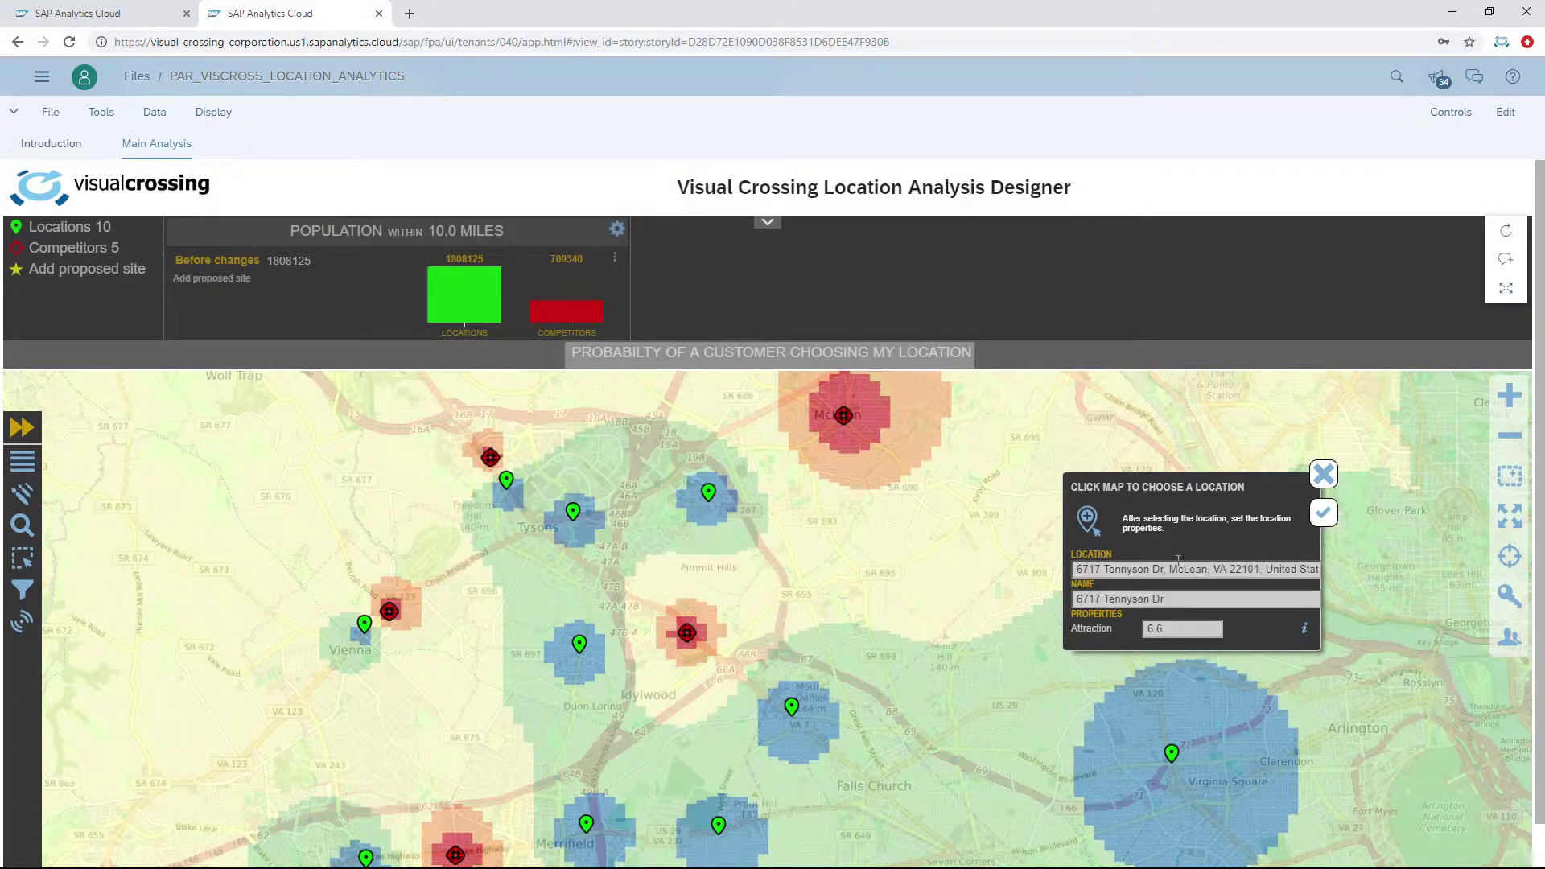
# Step: Change the proposed site's attraction from 6.6 to 8 and confirm it
pyautogui.click(1173, 604)
pyautogui.doubleClick(1174, 629)
pyautogui.press('BackSpace')
pyautogui.write('8')
pyautogui.click(1320, 515)
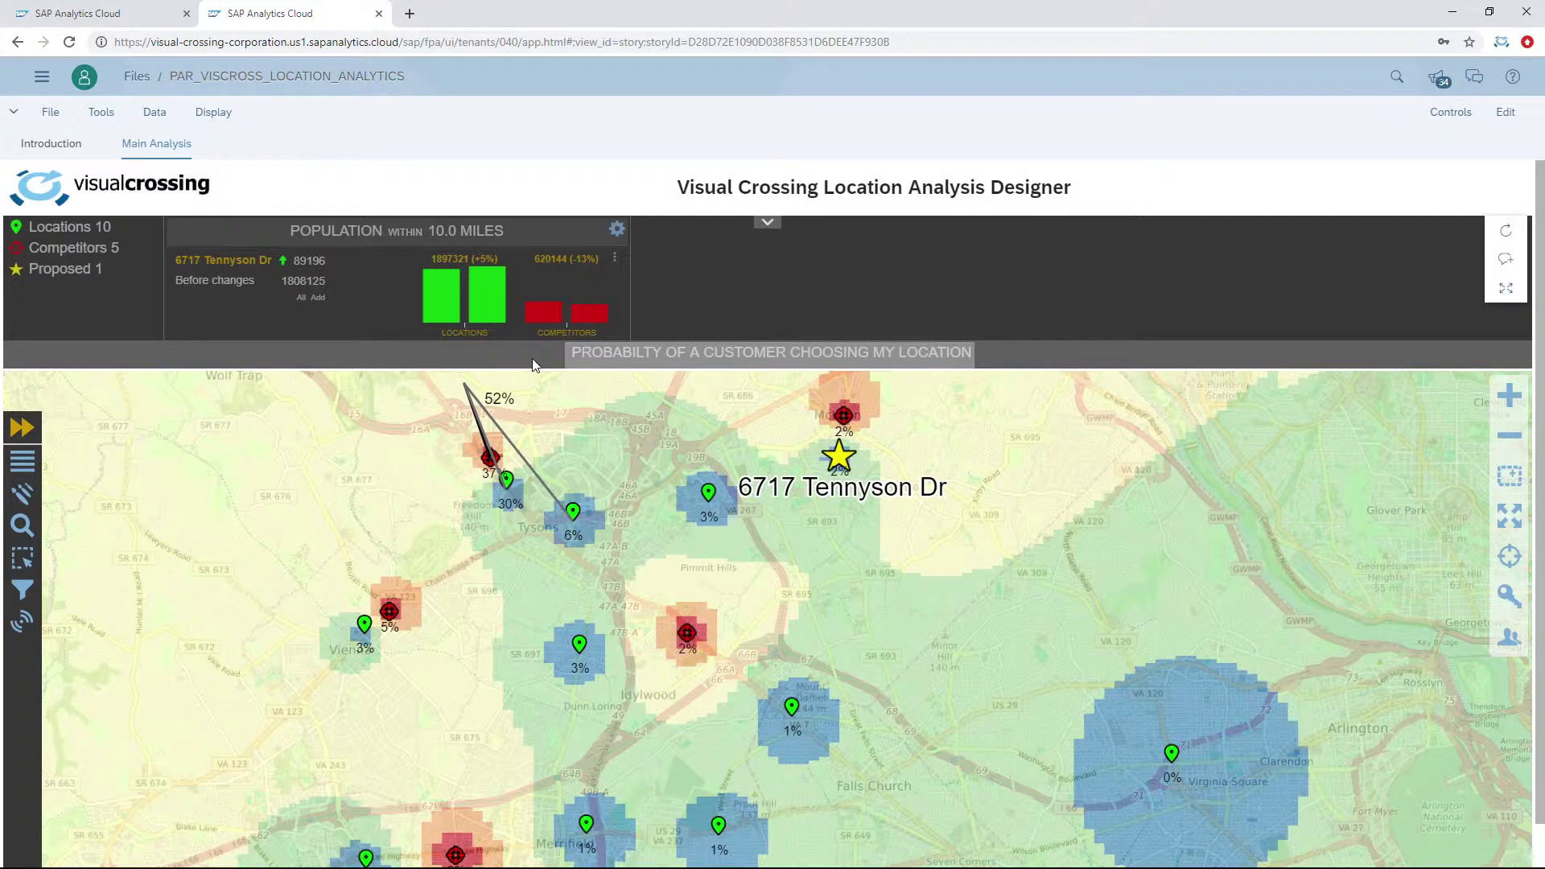
# Step: Open the options for the Probability of a Customer Choosing My Location analysis
pyautogui.click(617, 354)
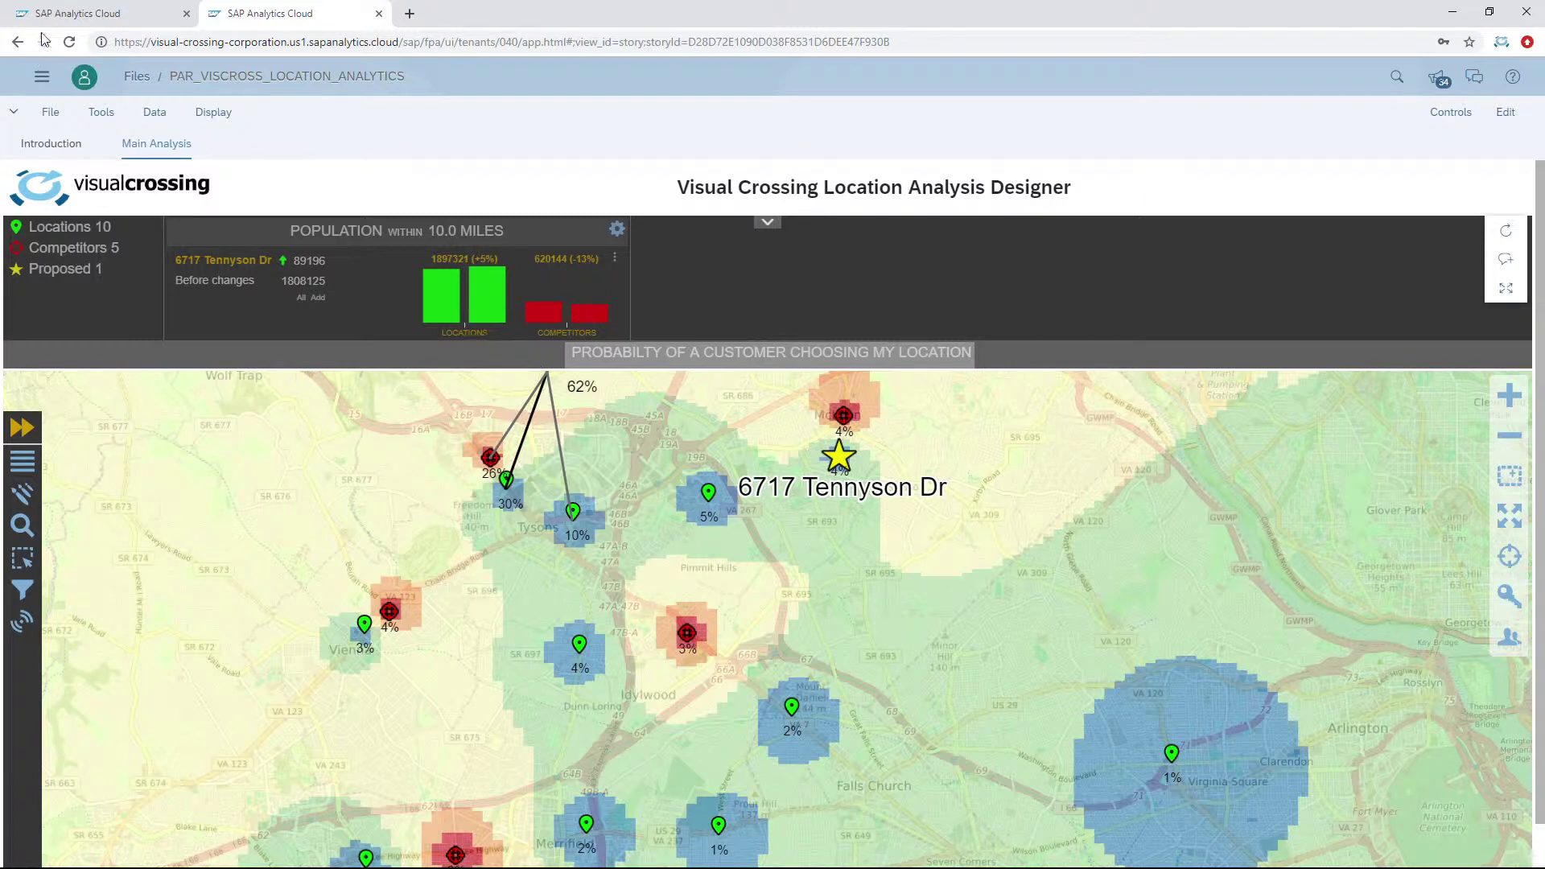
# Step: Switch to the PAR_VISCROSS_LOCATION_ANALYSIS_DASH dashboard story tab
pyautogui.click(83, 16)
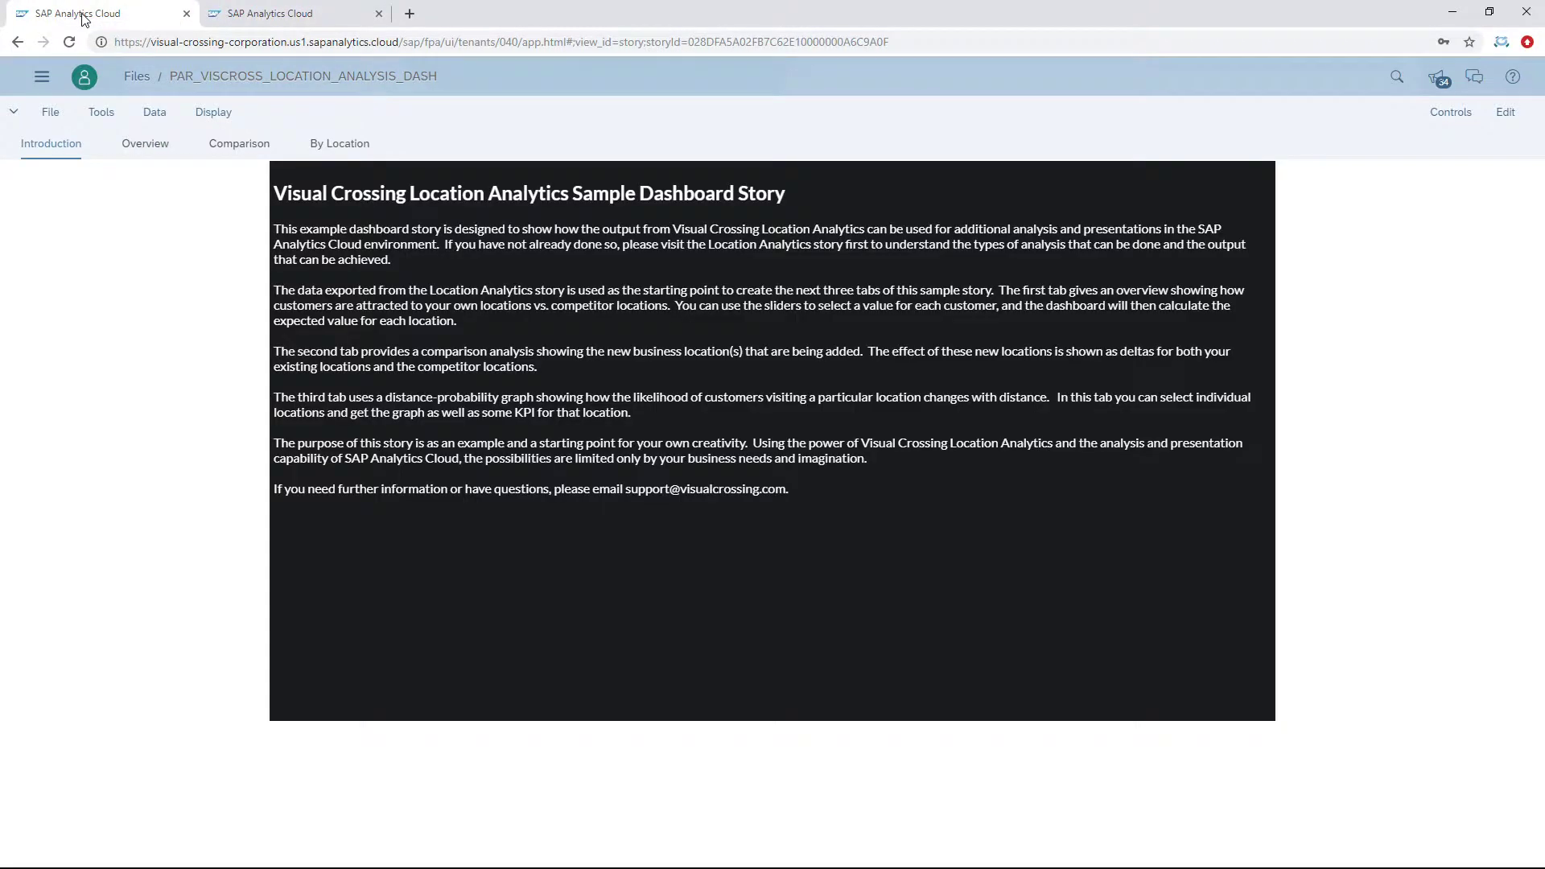
# Step: Open the Overview page of the Sample Dashboard Story
pyautogui.click(144, 150)
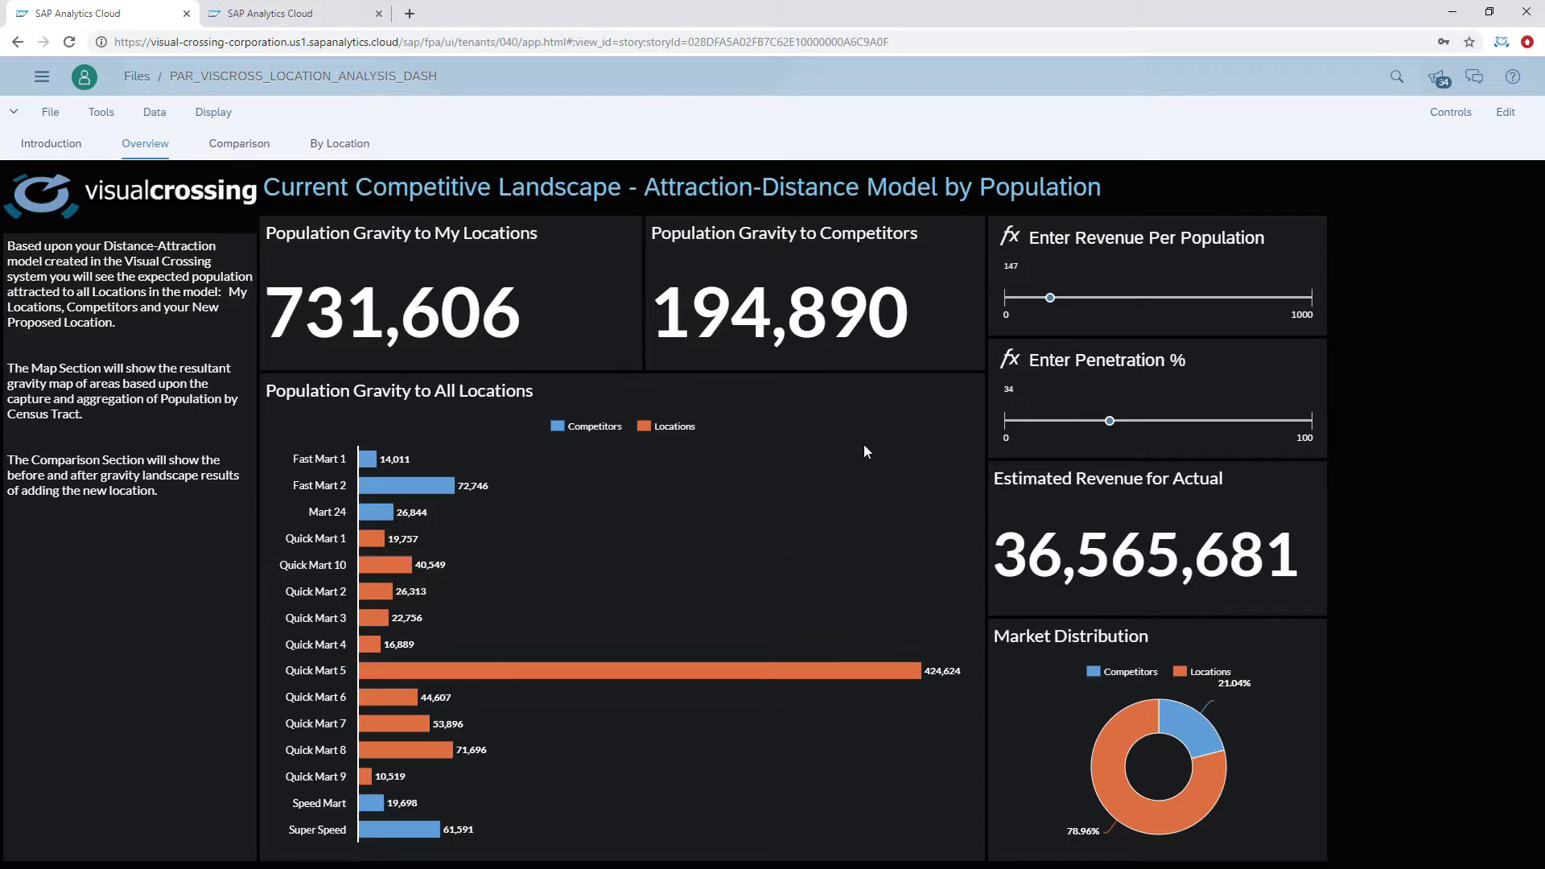
# Step: Raise revenue per population from 147 to 217 and penetration from 34% to 46%
pyautogui.moveTo(1051, 303)
pyautogui.moveTo(1050, 304); pyautogui.dragTo(1075, 306)
pyautogui.moveTo(1110, 429)
pyautogui.moveTo(1109, 429); pyautogui.dragTo(1152, 430)
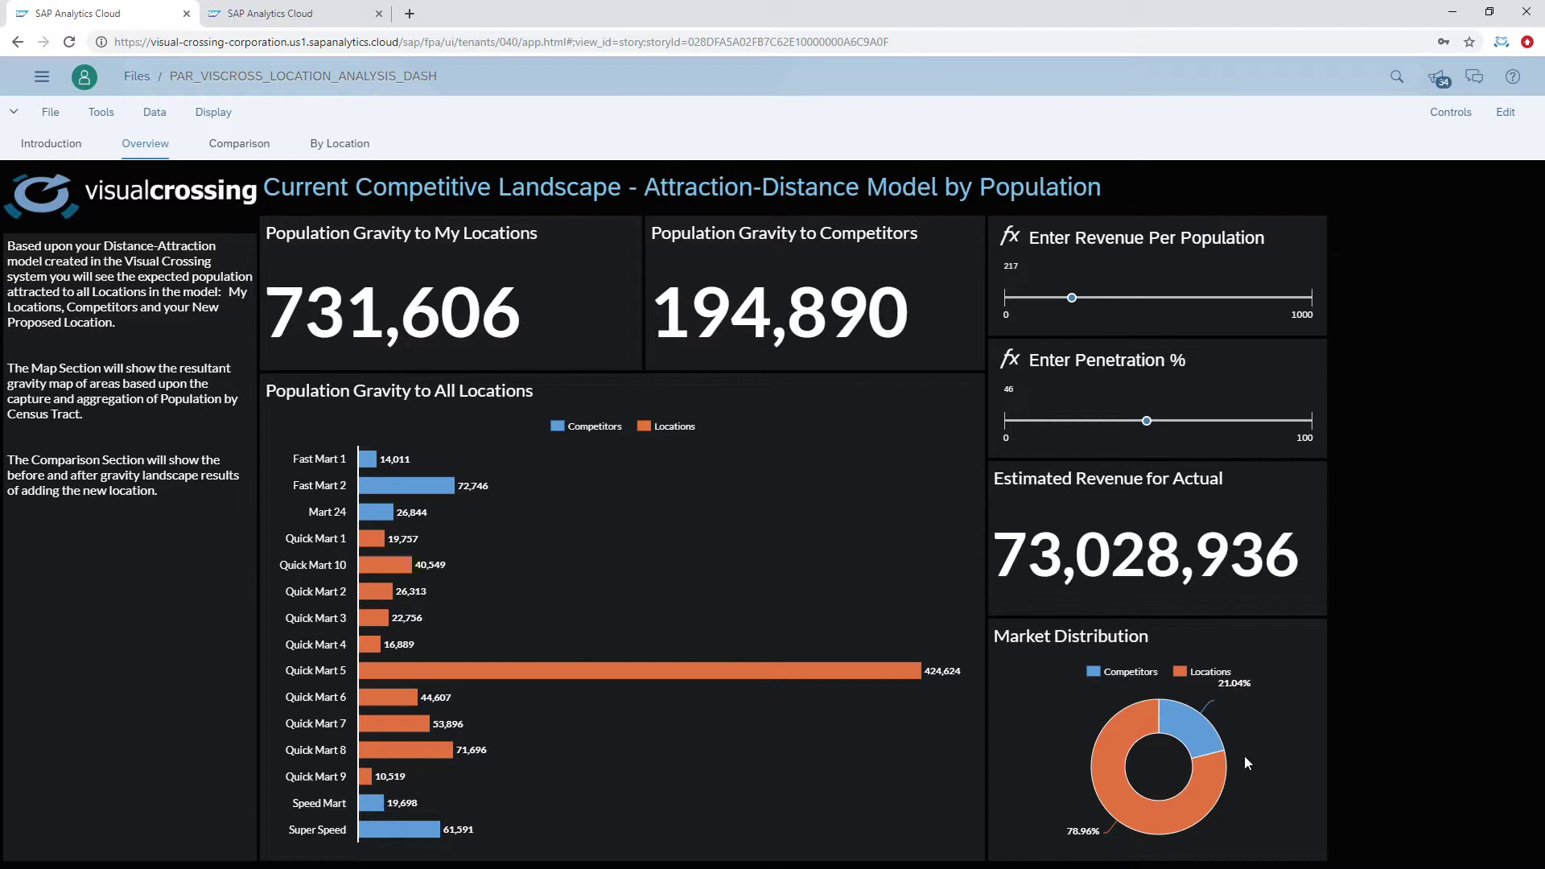
# Step: Review the Comparison page's population delta bars, then move to the By Location page
pyautogui.click(243, 150)
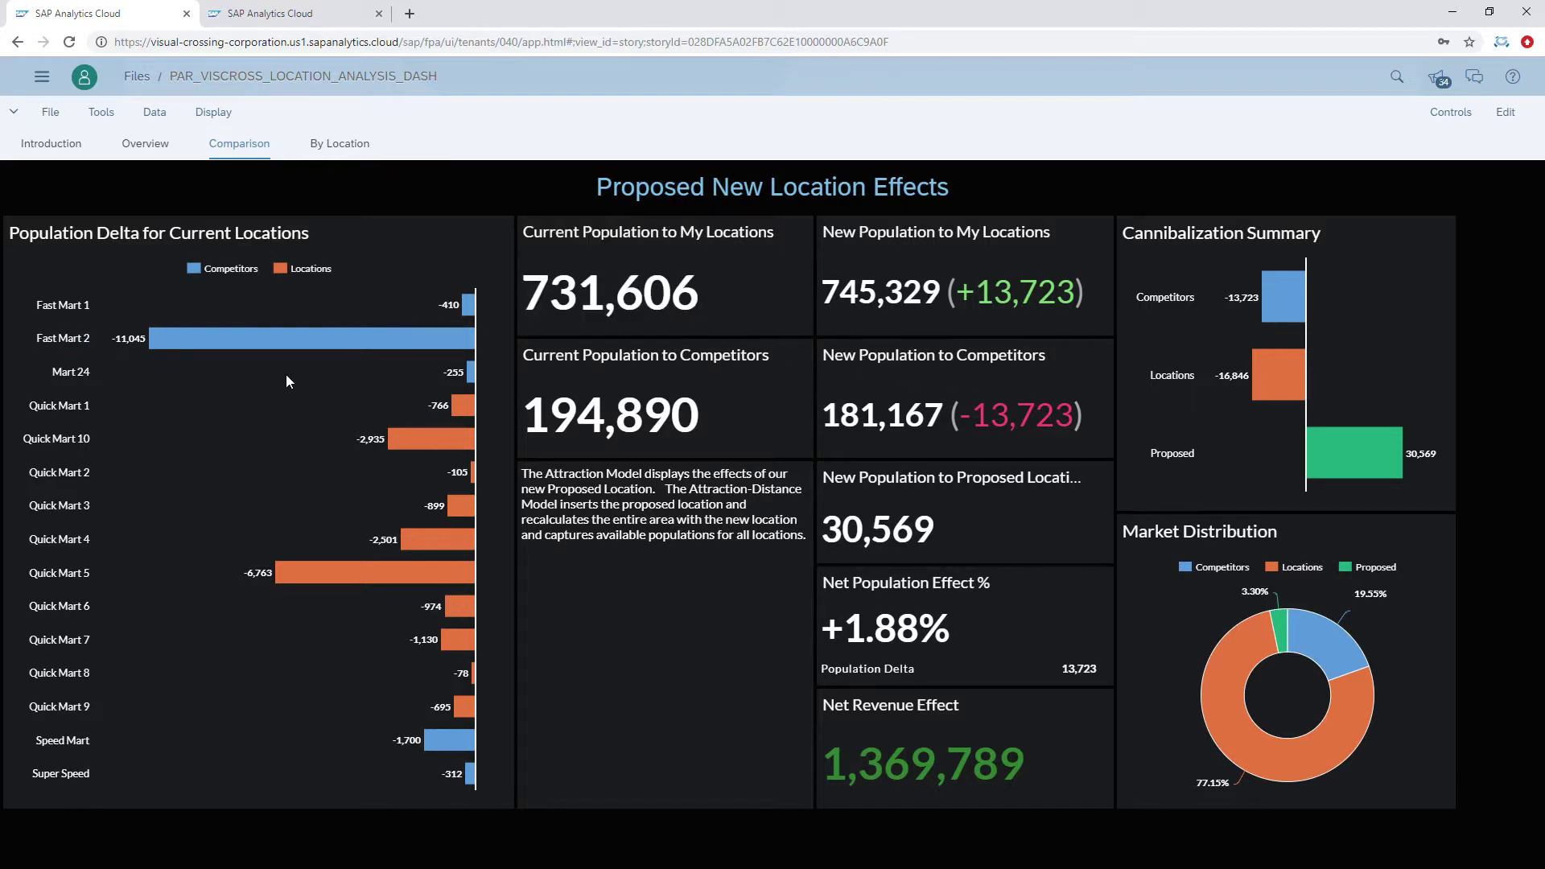
pyautogui.moveTo(262, 351)
pyautogui.moveTo(1370, 475)
pyautogui.moveTo(1307, 314)
pyautogui.click(342, 153)
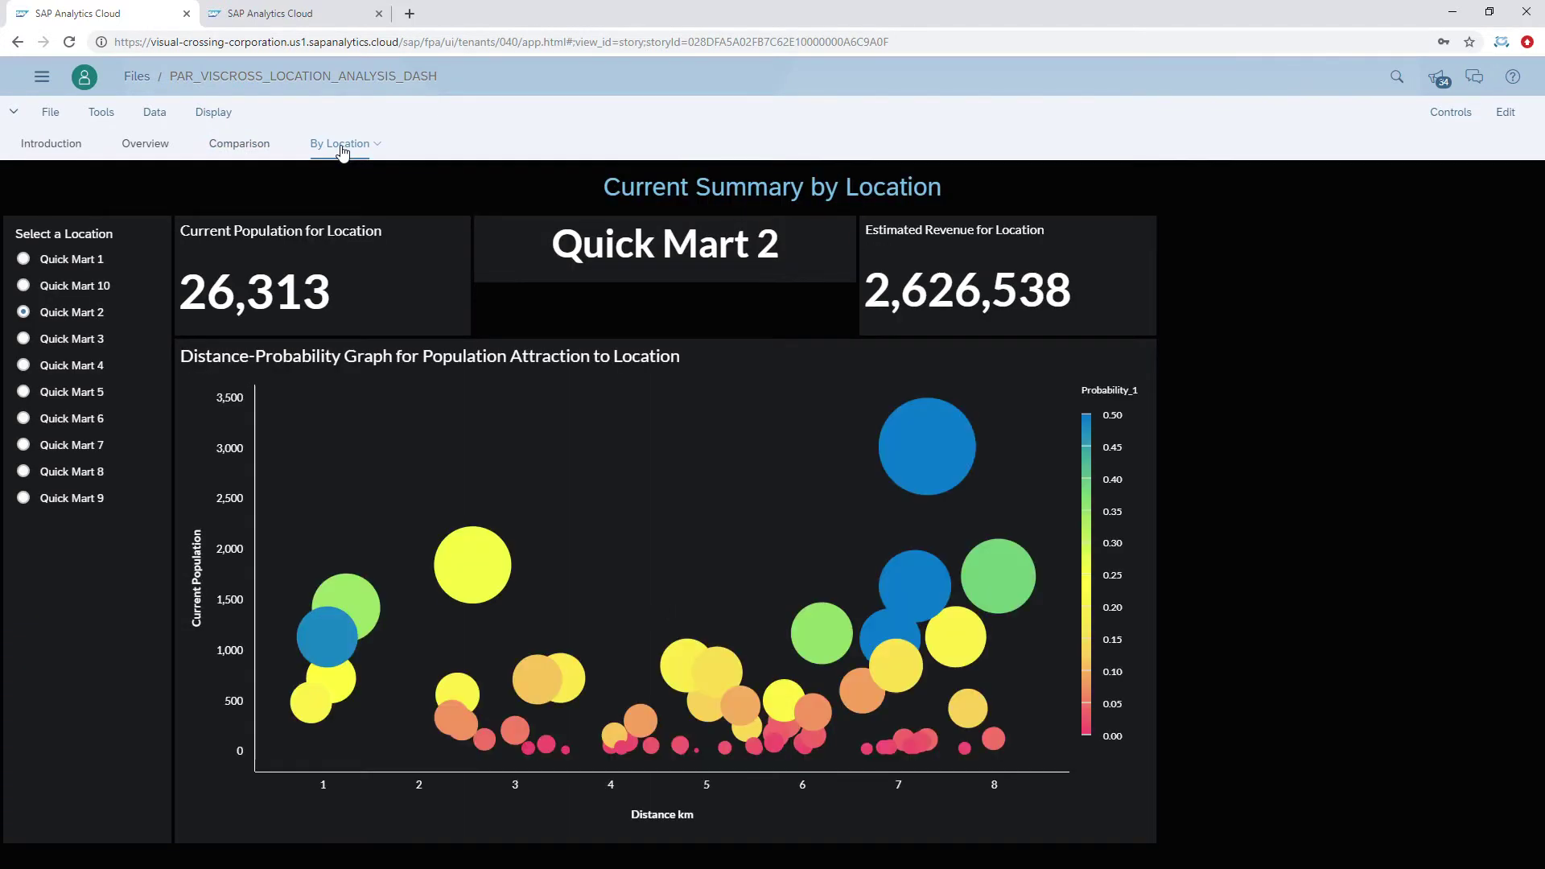
# Step: View the Quick Mart 10 location summary, then switch back to Quick Mart 2's figures and chart
pyautogui.click(23, 287)
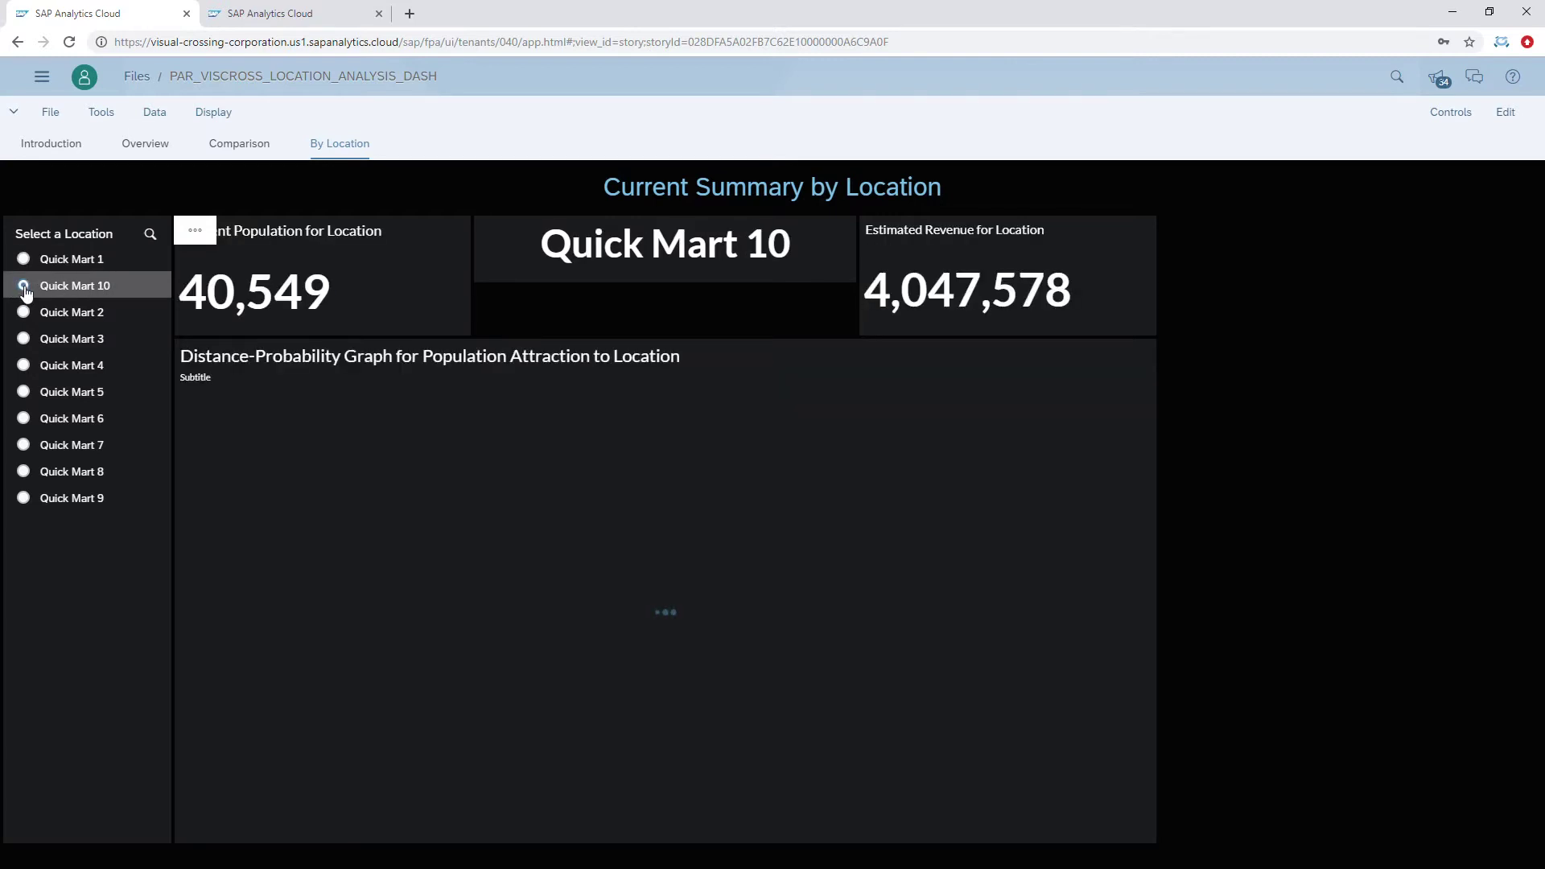
pyautogui.moveTo(347, 471)
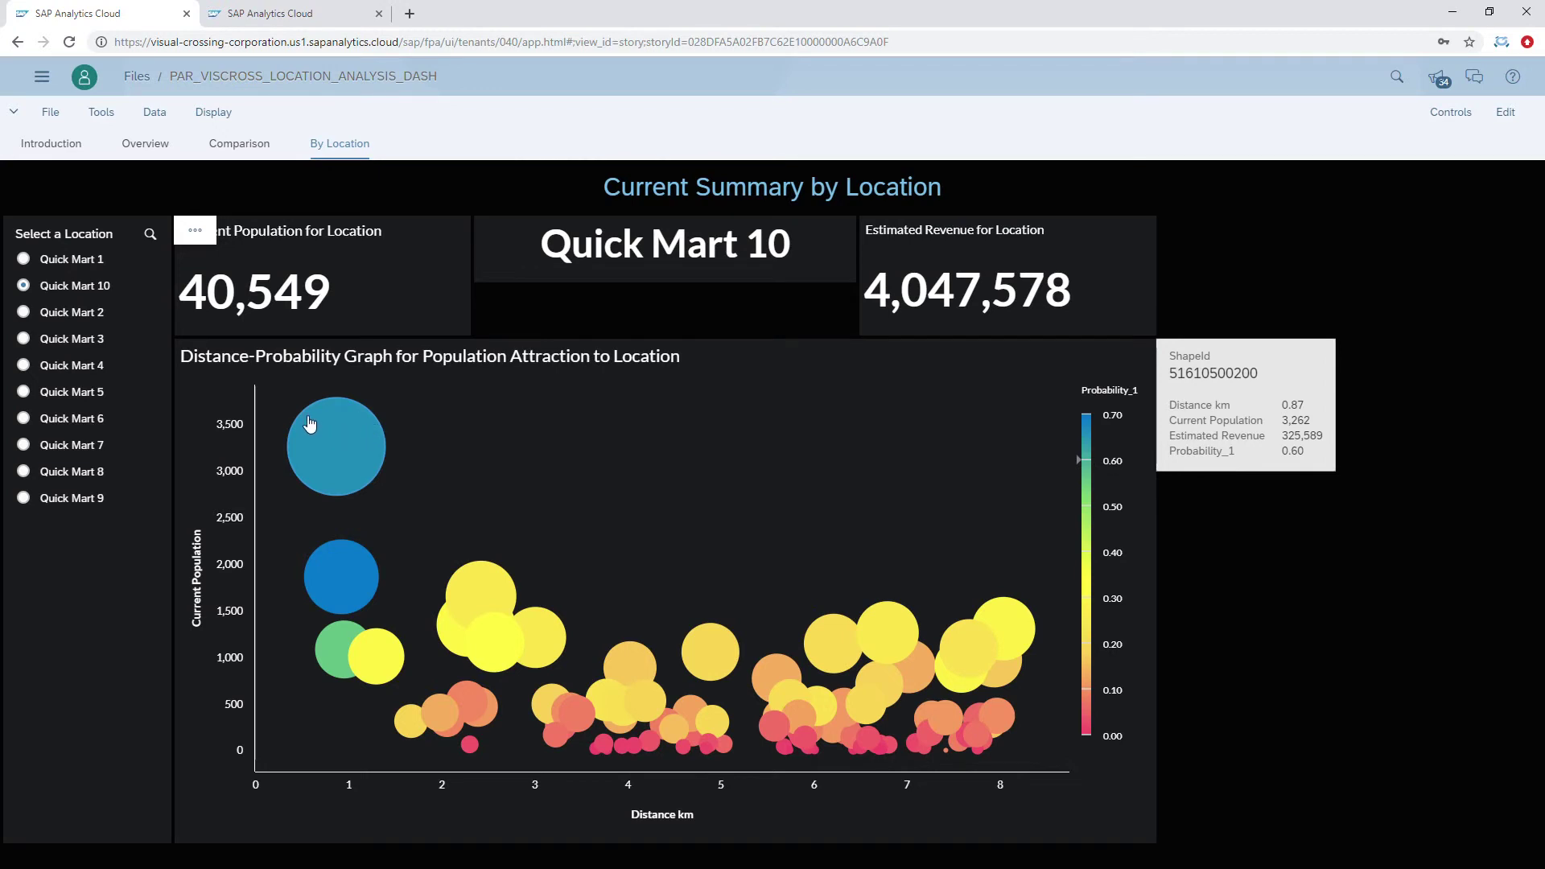
pyautogui.click(23, 317)
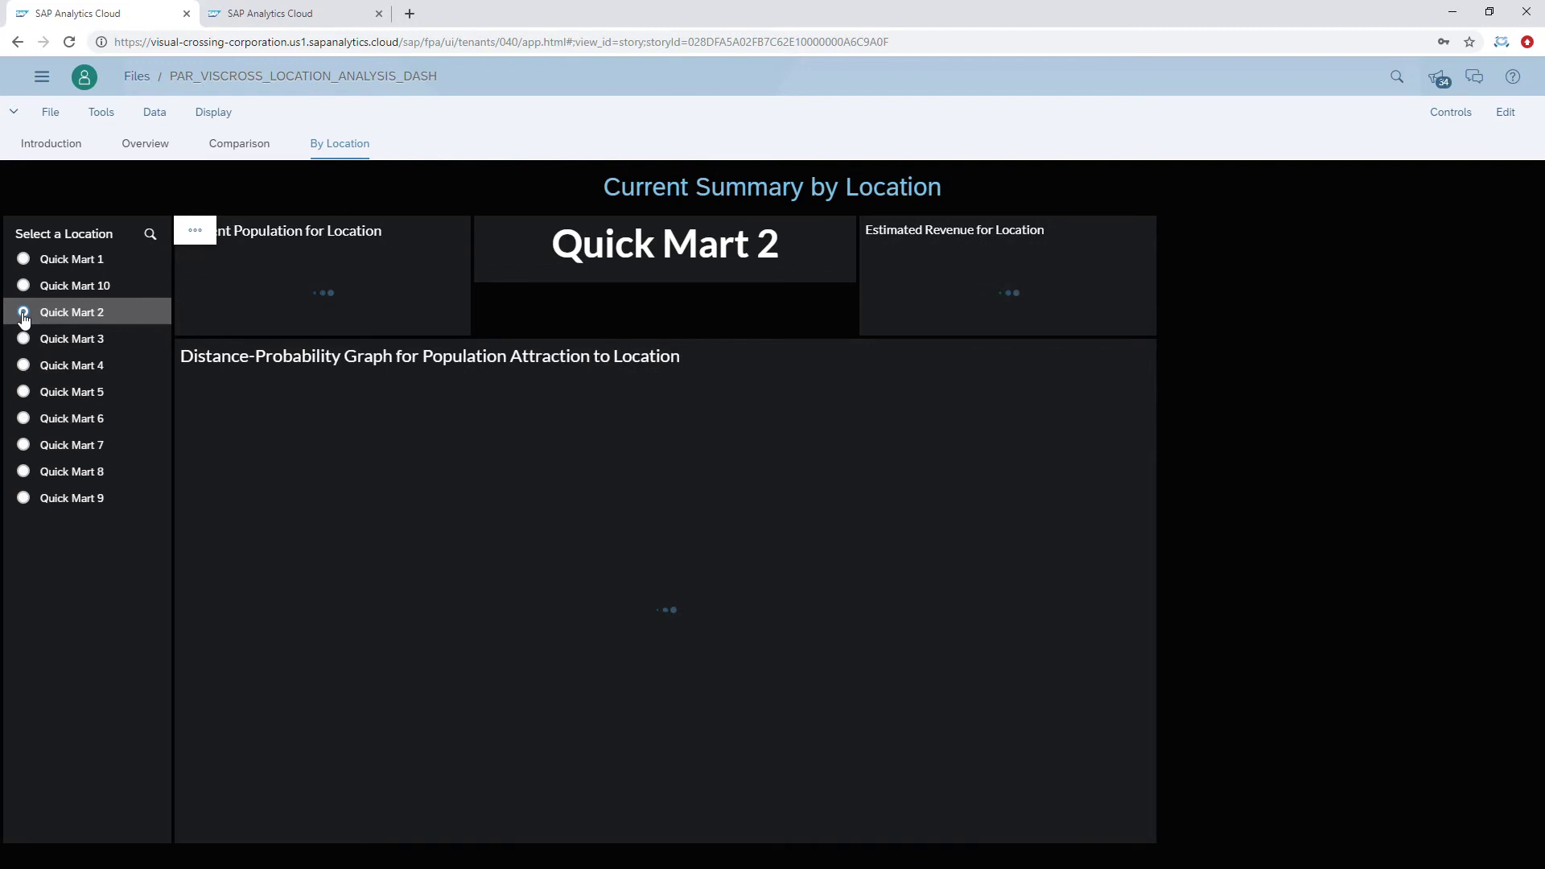